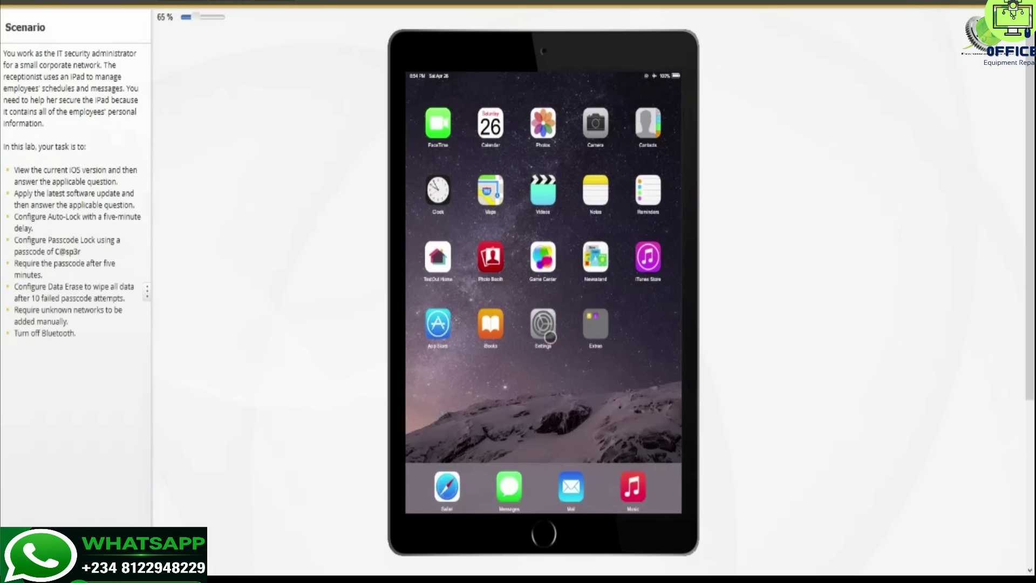
- Check under General > About that the iPad's software version is 15.2, then go back to General
left_click(548, 337)
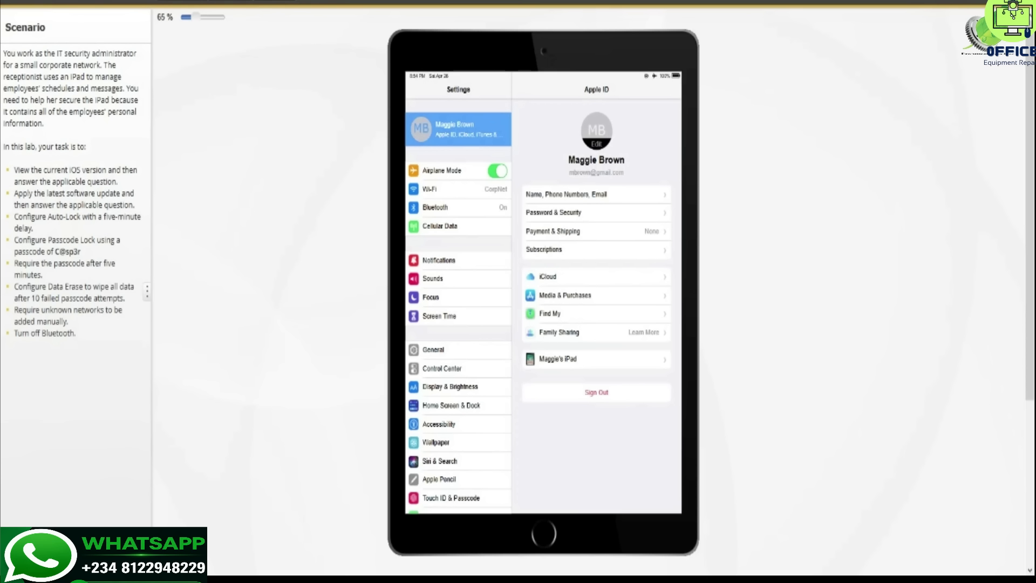
left_click(479, 354)
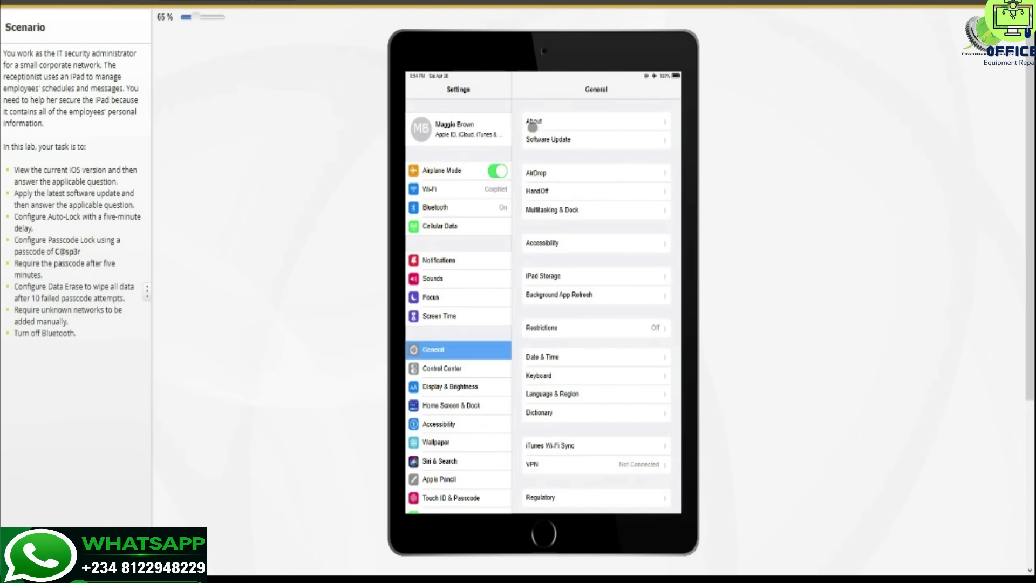
left_click(583, 122)
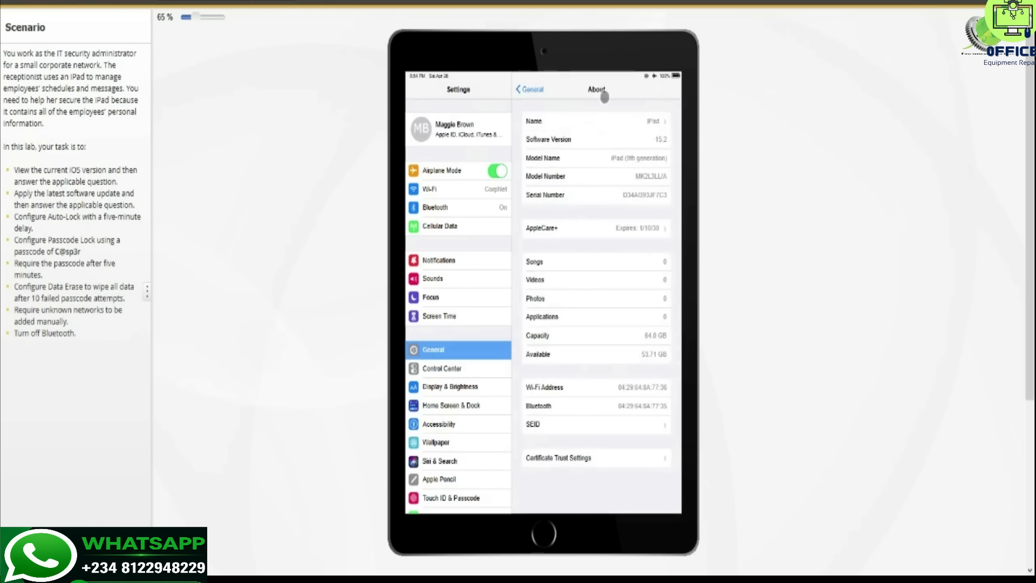
left_click(530, 91)
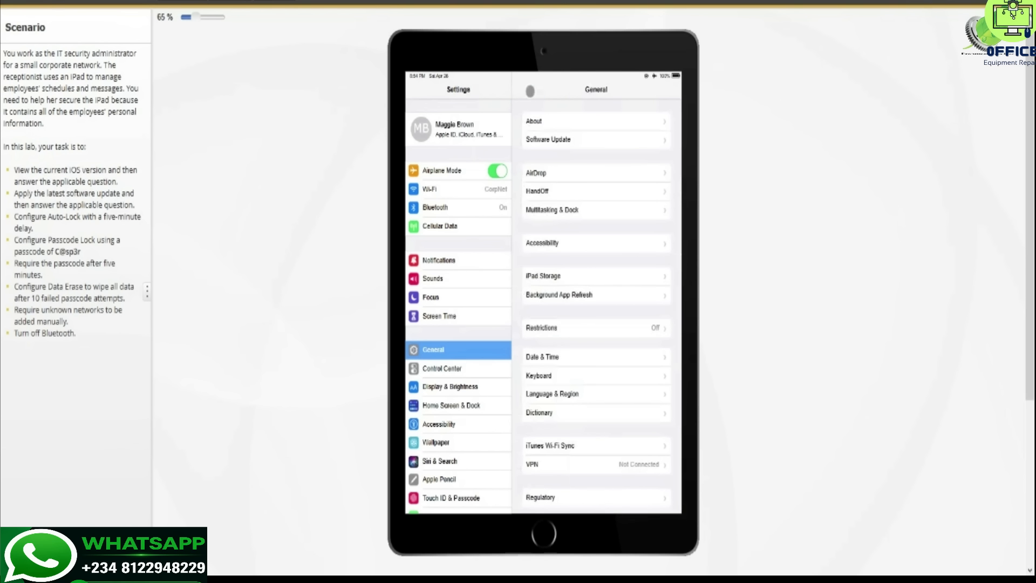
- Download and install the iOS 15.2.1 software update, accepting the terms and power warning
left_click(591, 144)
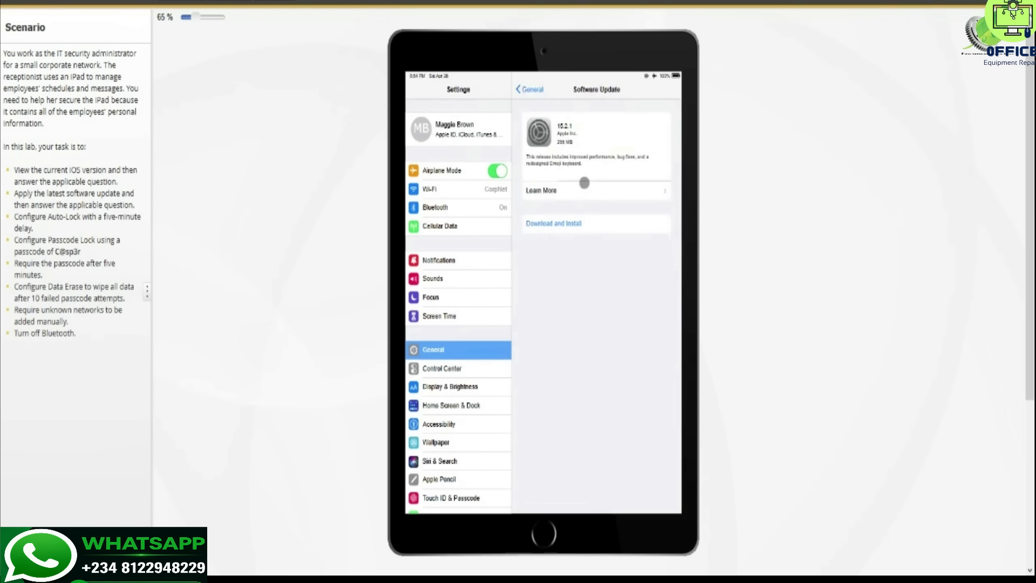
left_click(566, 224)
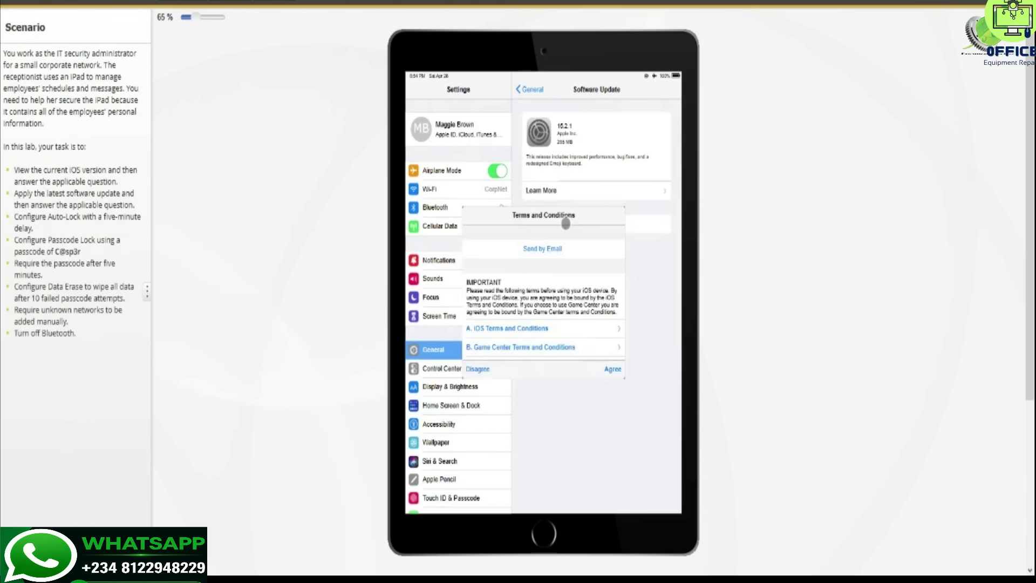
left_click(613, 368)
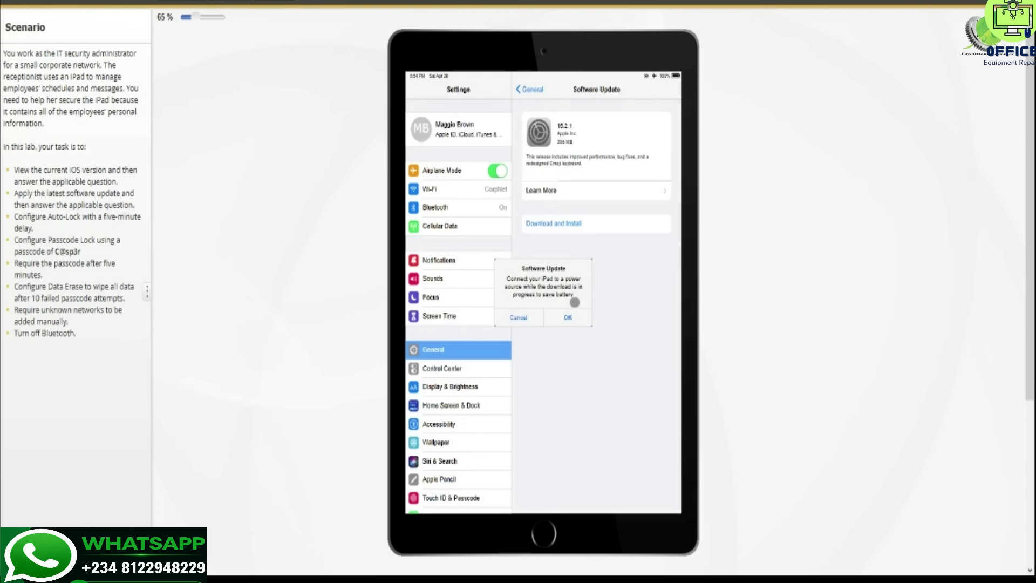
left_click(571, 317)
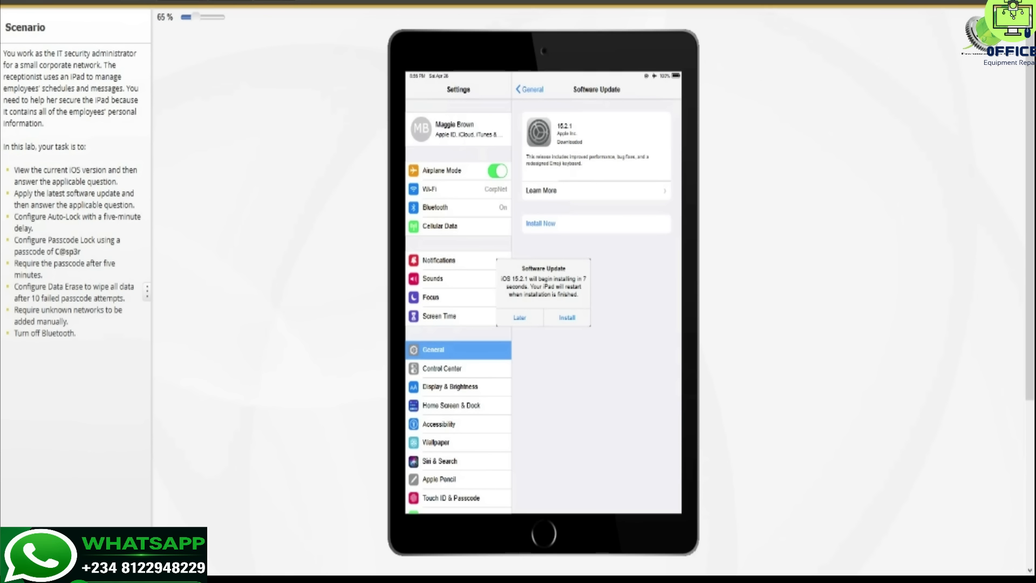
left_click(573, 319)
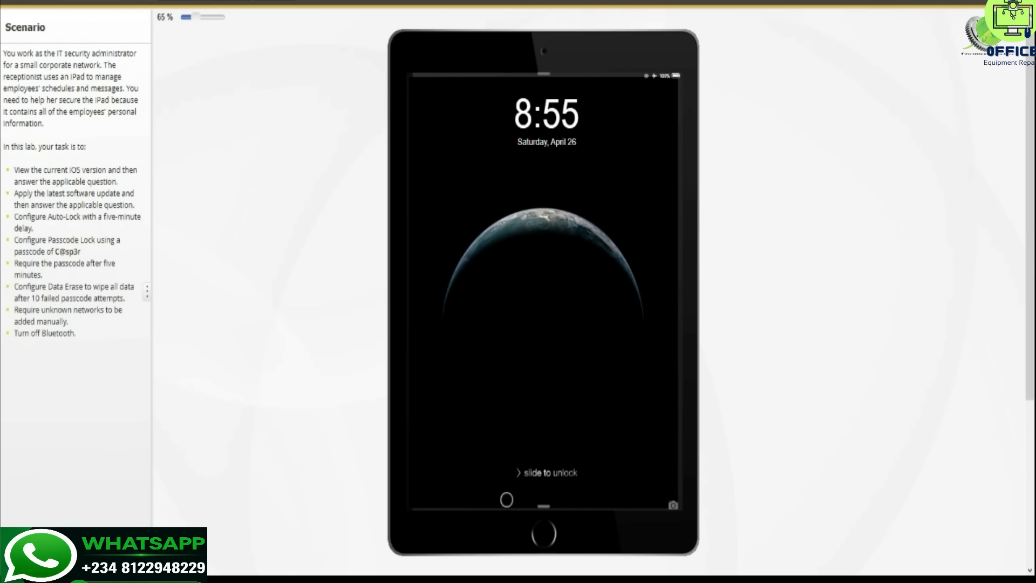
- Slide to unlock the restarted iPad and show the Lab Questions panel
left_click_drag(491, 472, 708, 495)
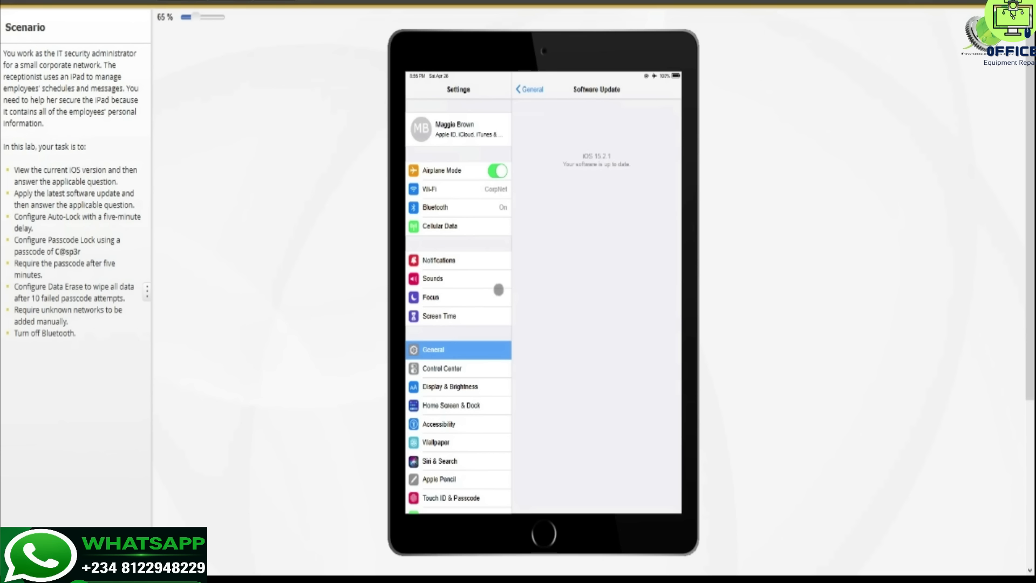
left_click(971, 3)
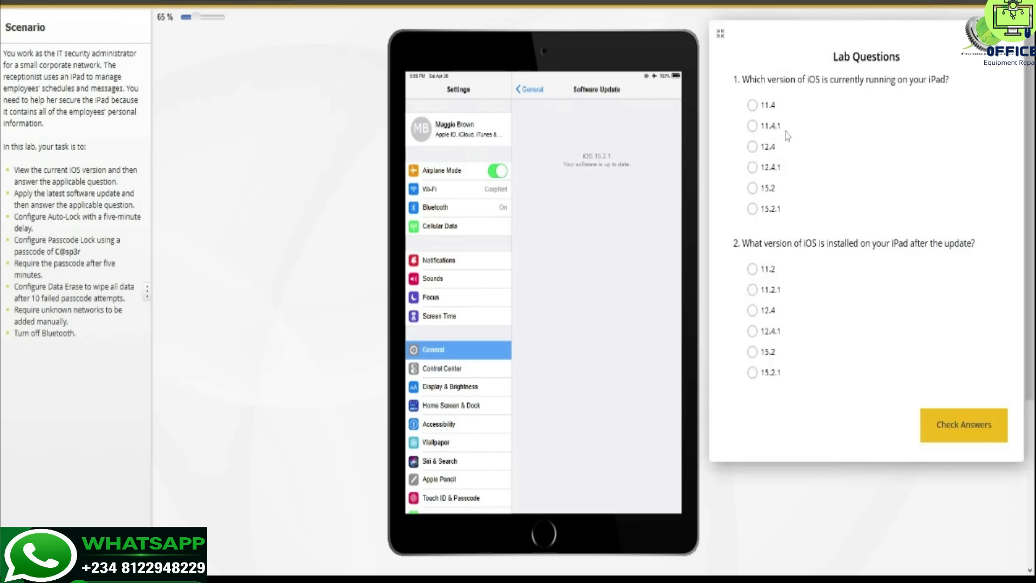
- Answer 15.2 for the pre-update version and 15.2.1 for post-update, then go to Display & Brightness
left_click(752, 188)
left_click(752, 372)
left_click(970, 3)
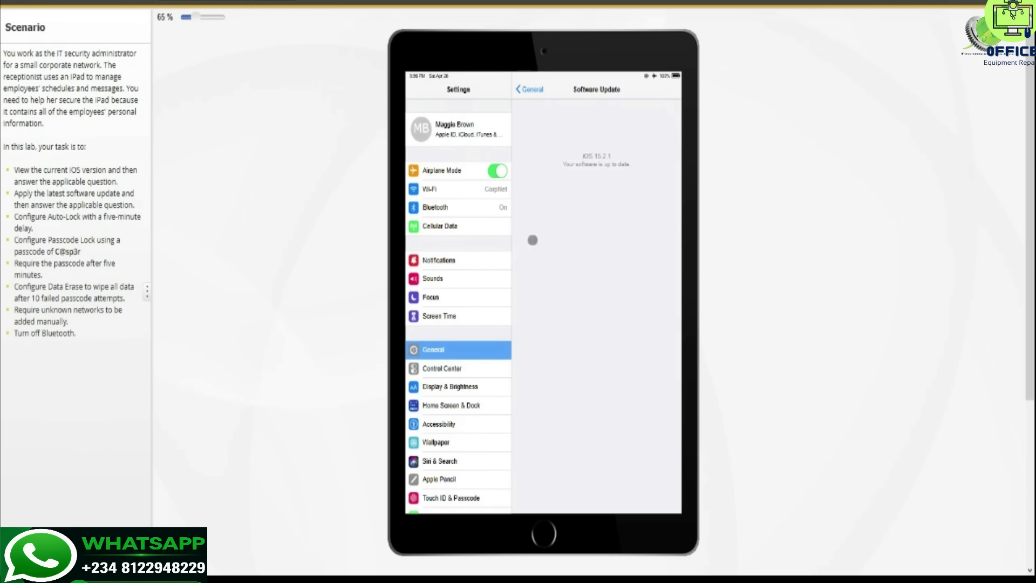
left_click(469, 384)
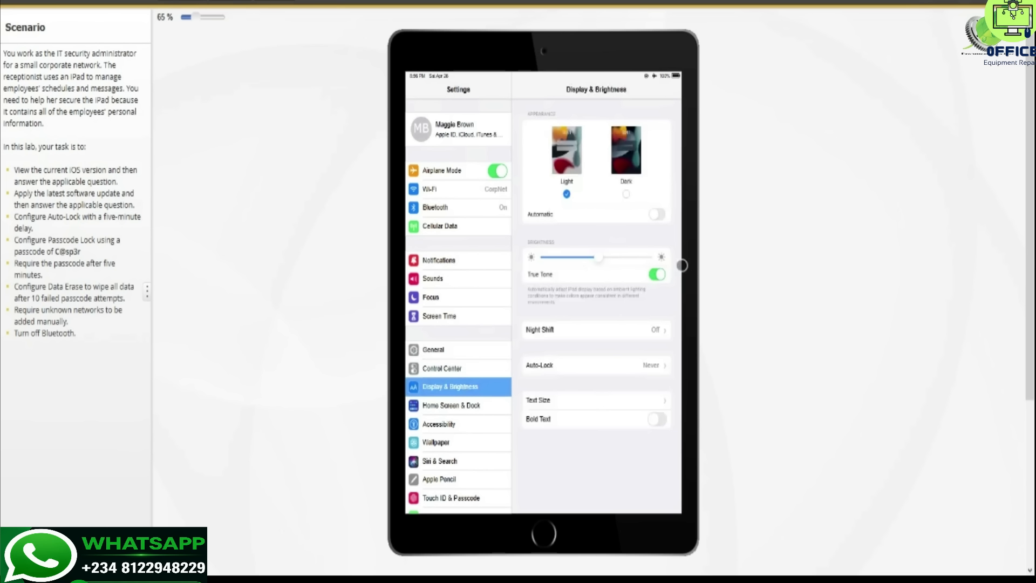
- Set Auto-Lock to 5 minutes in Display & Brightness, then go to Touch ID & Passcode
left_click(646, 370)
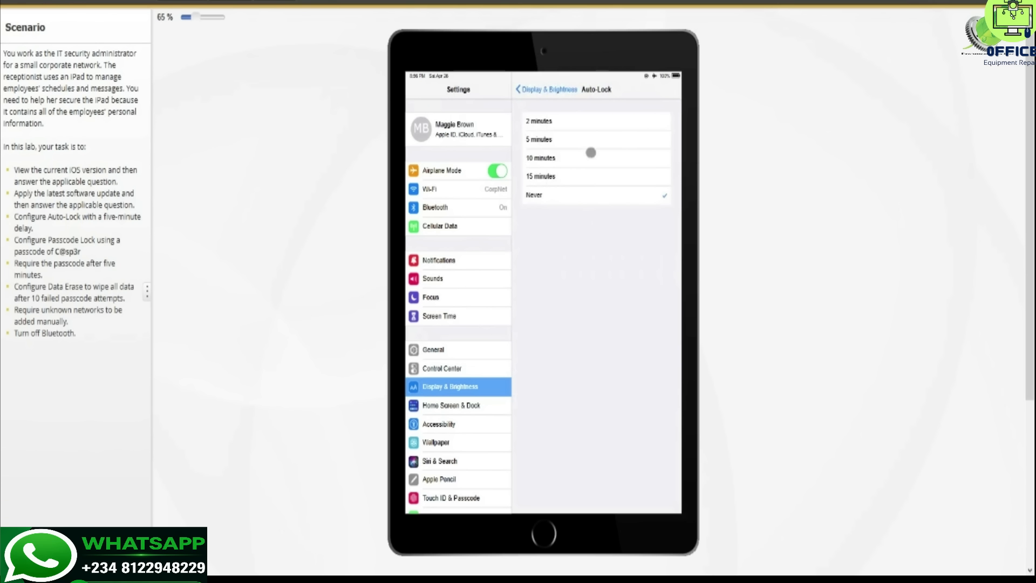
left_click(604, 139)
left_click(549, 88)
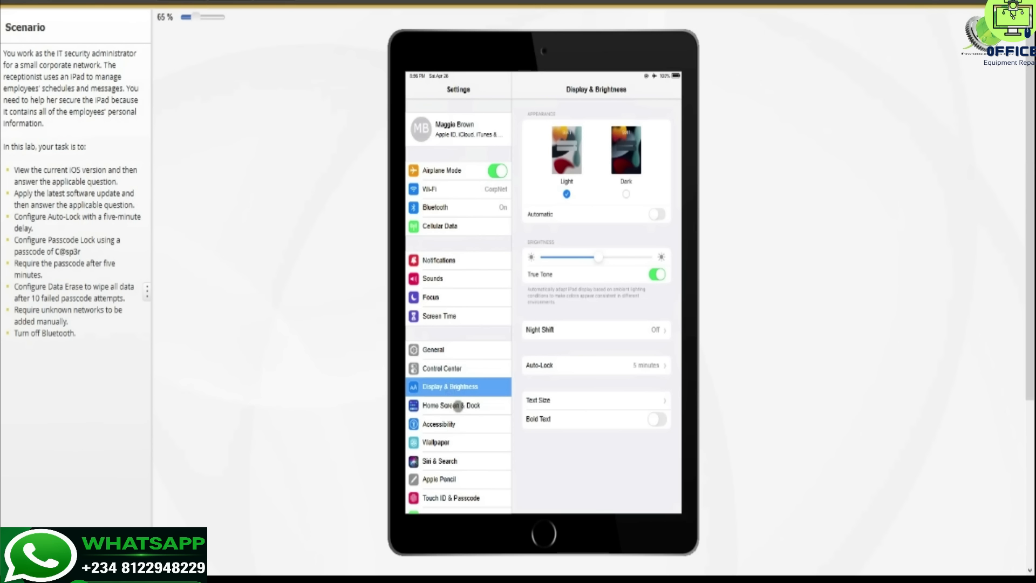
left_click(470, 494)
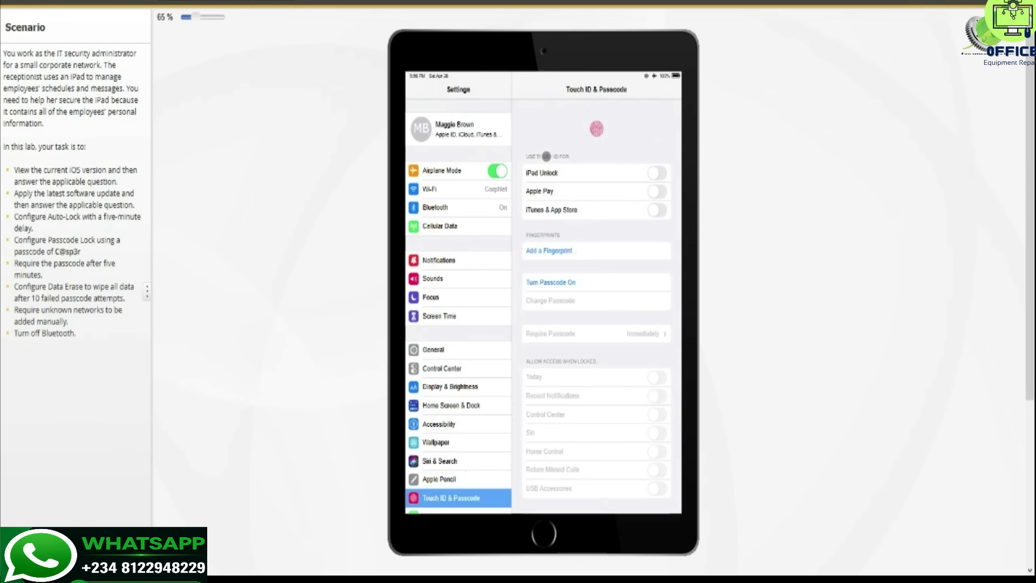
- Turn on a passcode for the iPad, entering the chosen passcode twice to confirm it
left_click(561, 281)
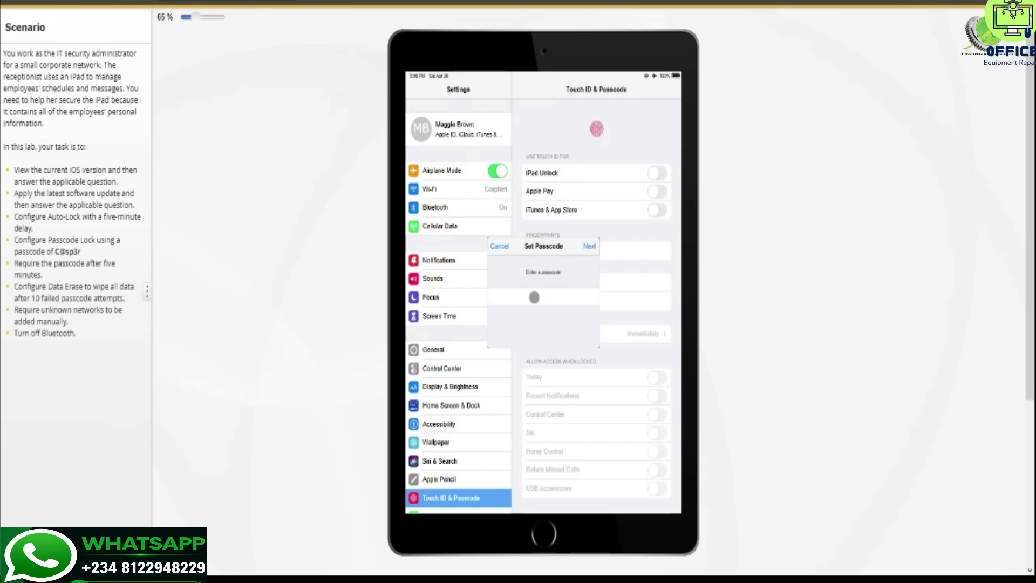
left_click(591, 246)
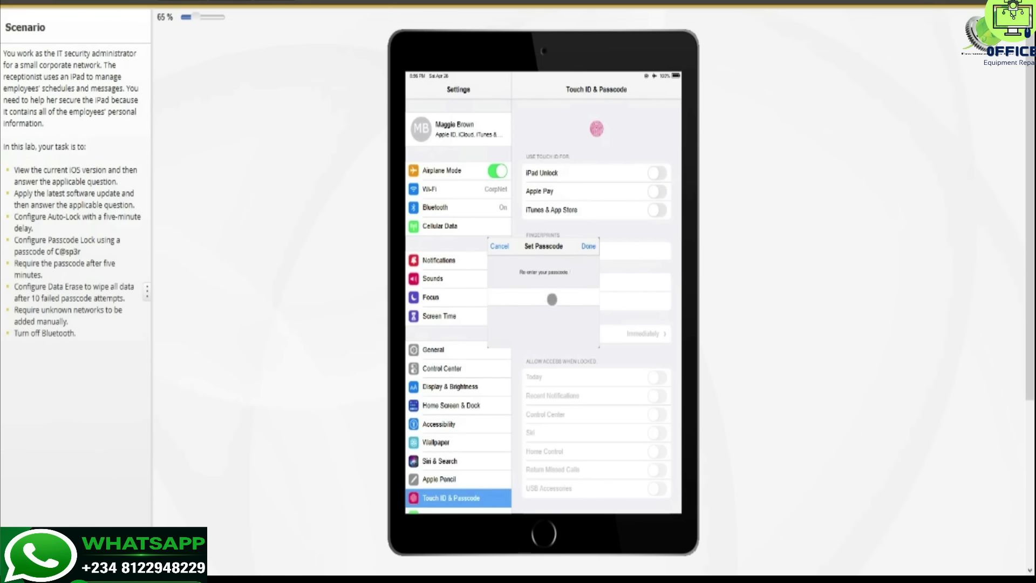
left_click(590, 245)
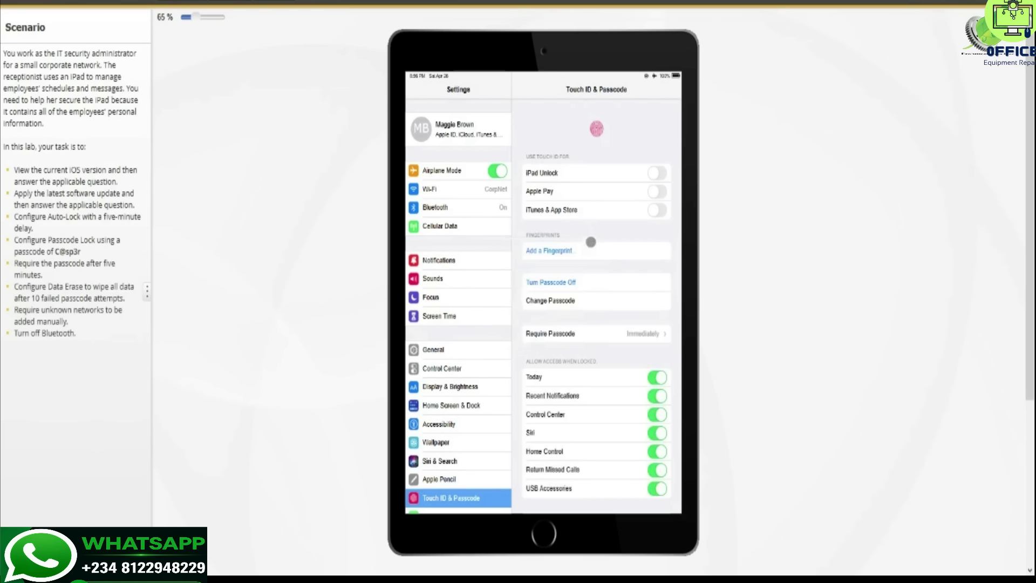
- Change Require Passcode from Immediately to After 5 minutes
left_click(646, 335)
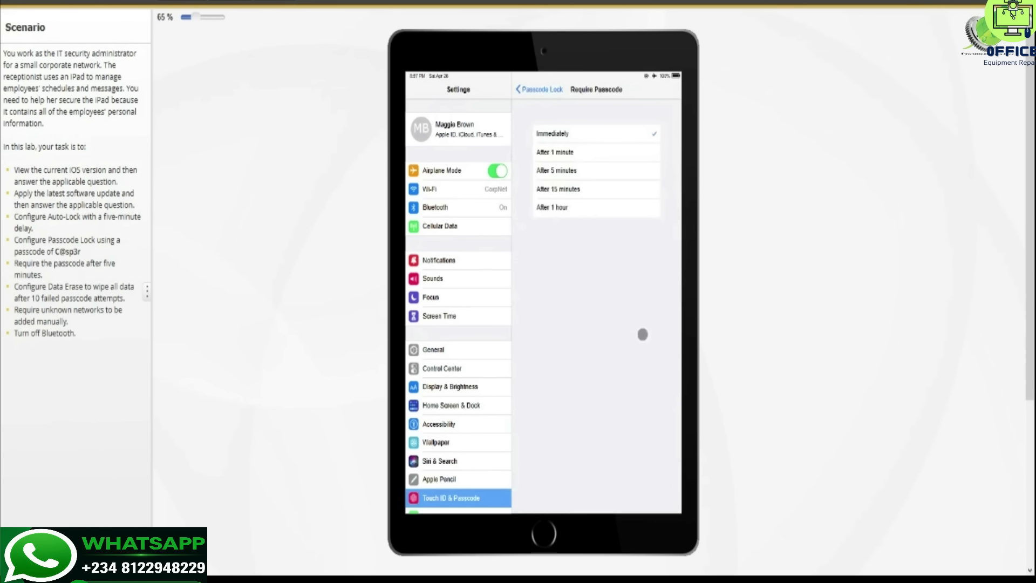
left_click(598, 168)
left_click(548, 87)
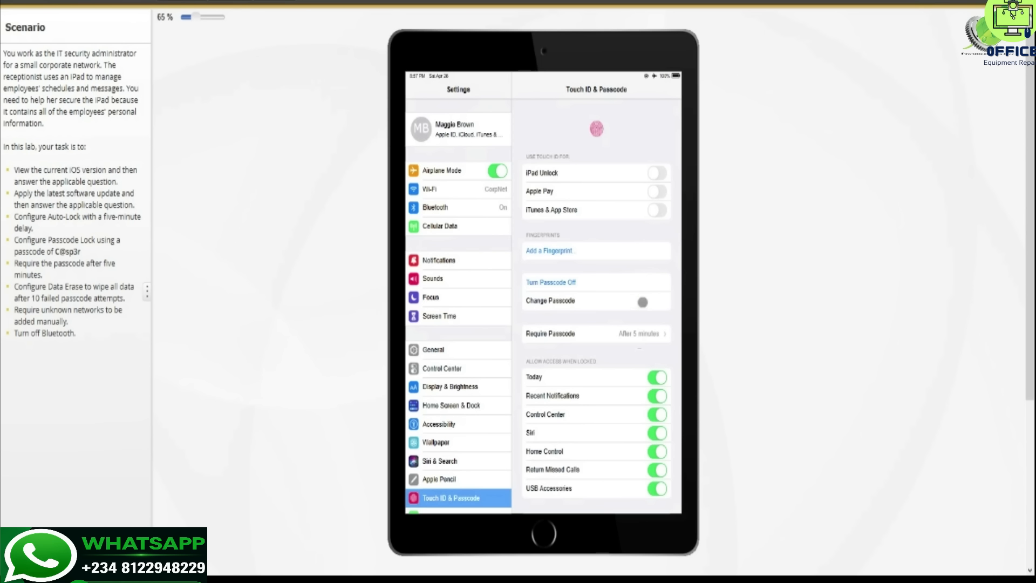
- Enable Erase Data so the iPad wipes after 10 failed passcode attempts
left_click_drag(635, 305, 638, 133)
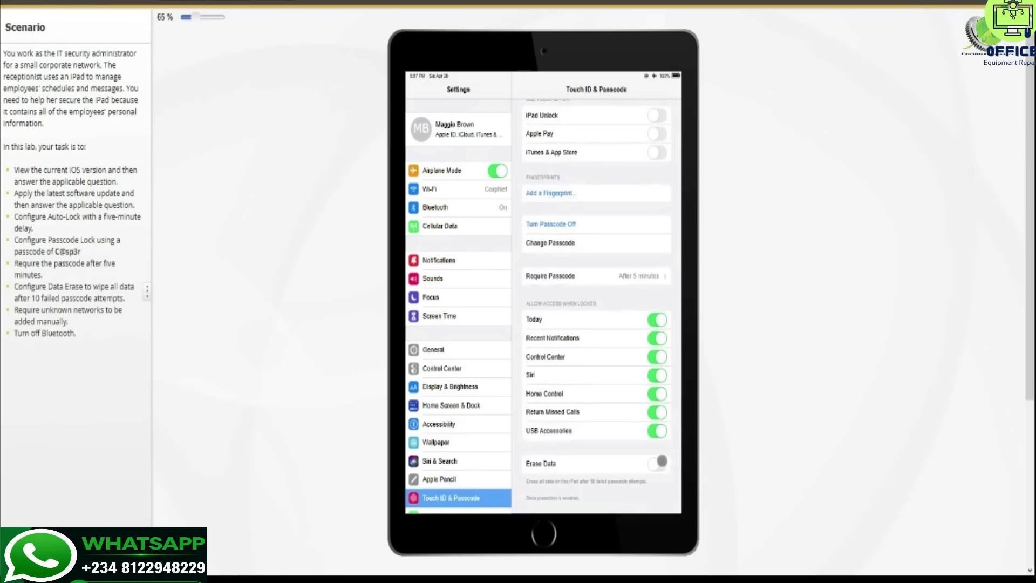
left_click(659, 462)
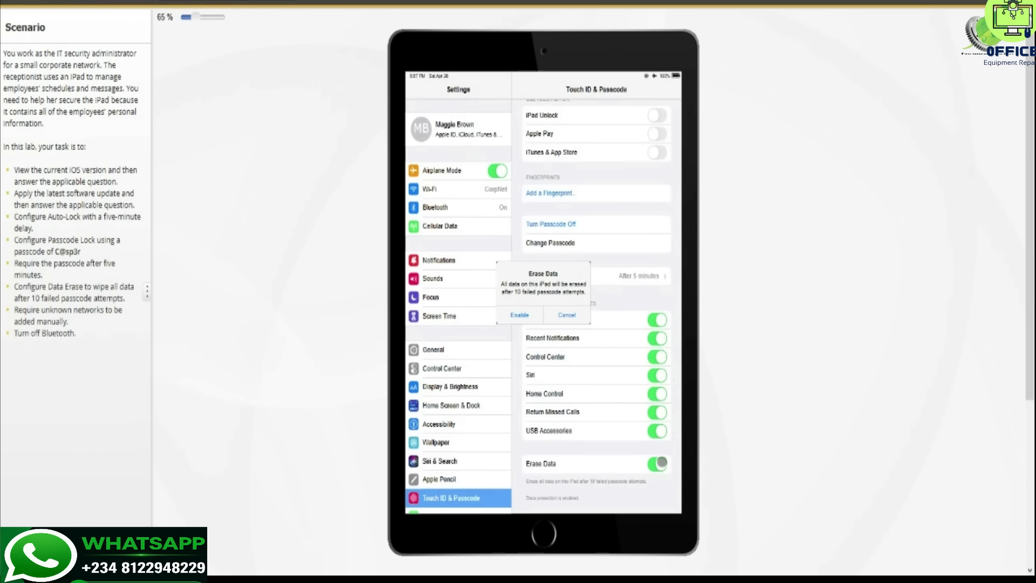
left_click(517, 315)
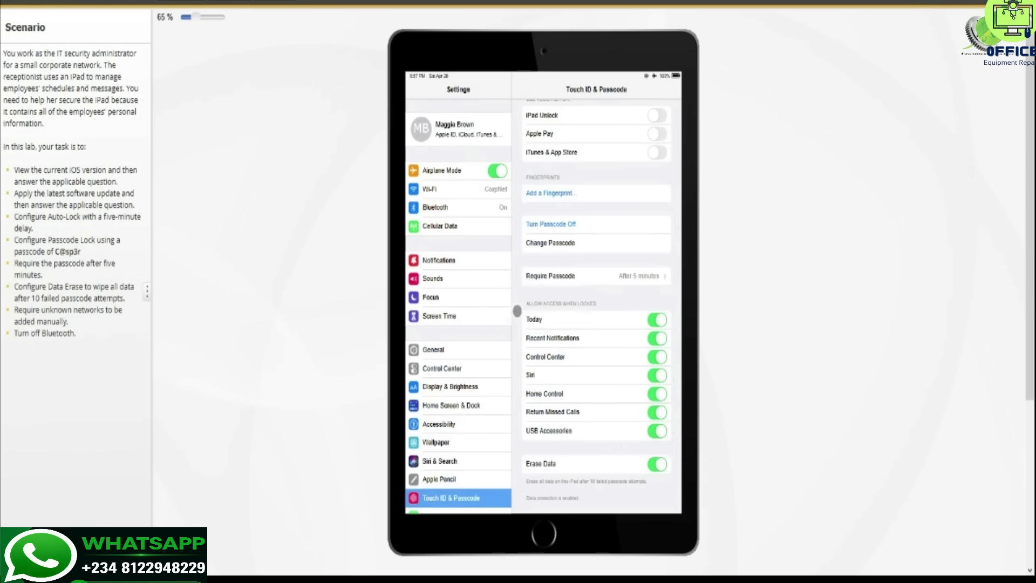
- Set Ask to Join Networks to Off in the Wi-Fi settings
left_click(489, 191)
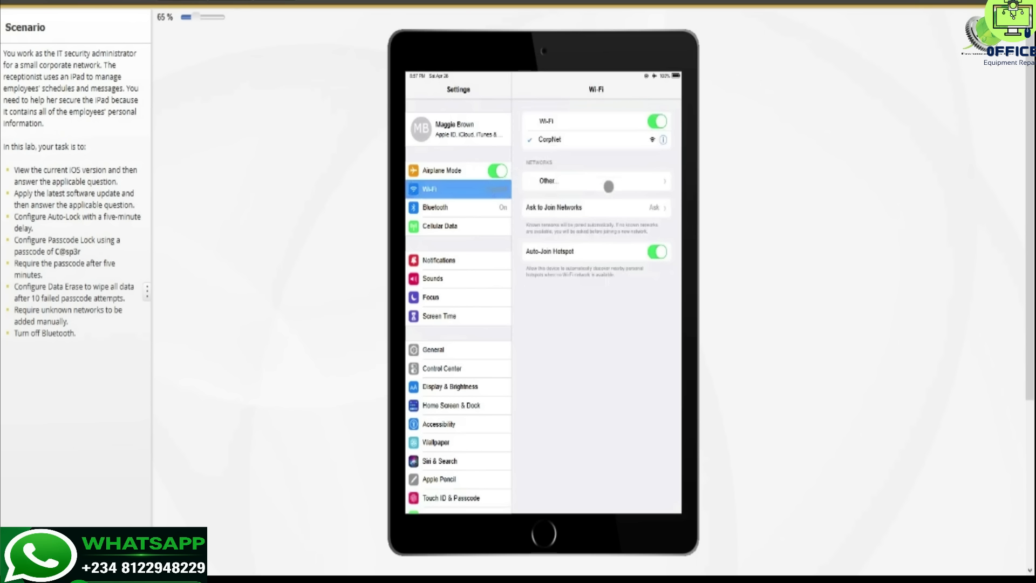
left_click(659, 207)
left_click(571, 119)
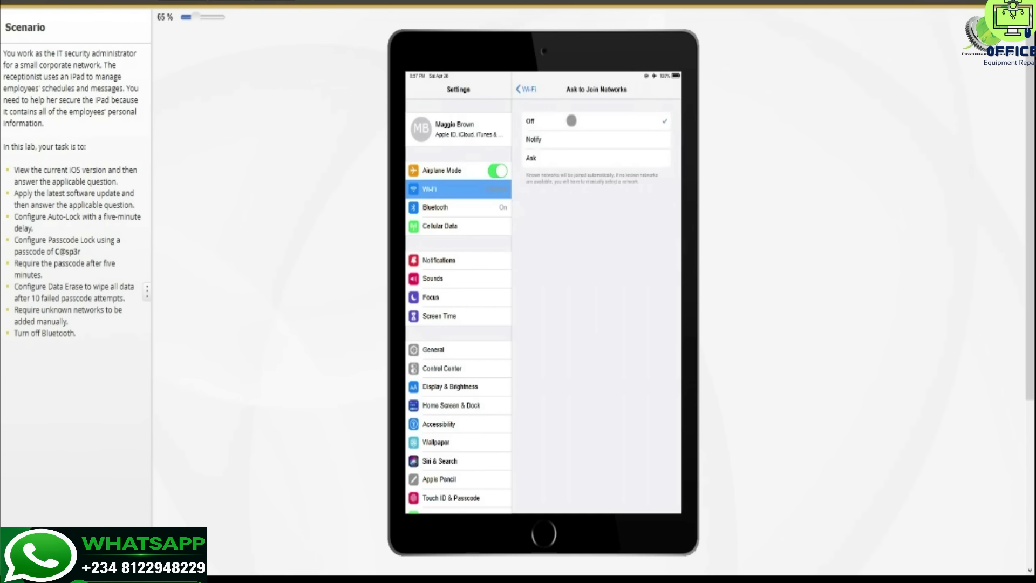
left_click(530, 88)
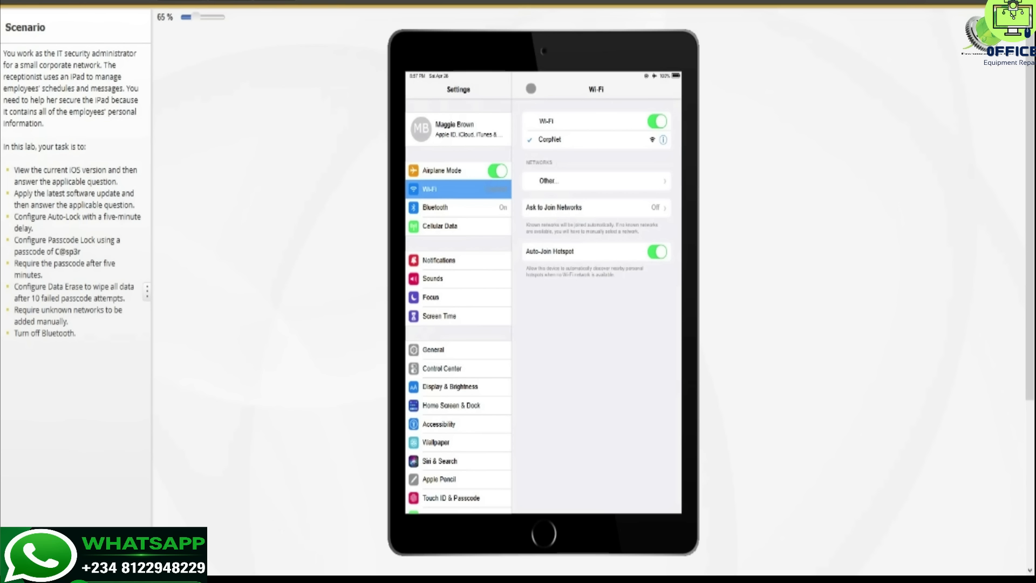
- Switch Bluetooth off and reopen the Lab Questions panel
left_click(448, 205)
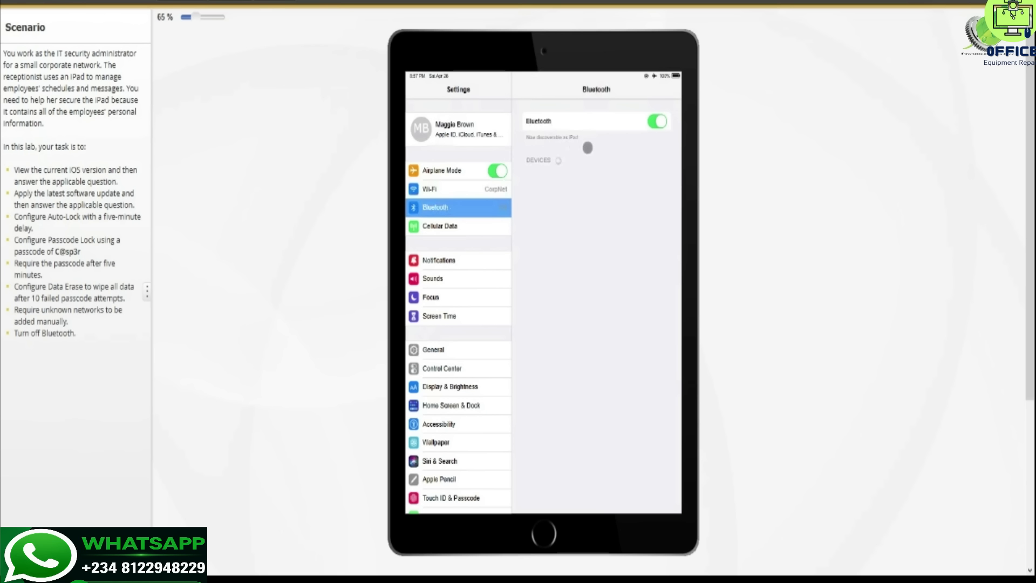
left_click(657, 119)
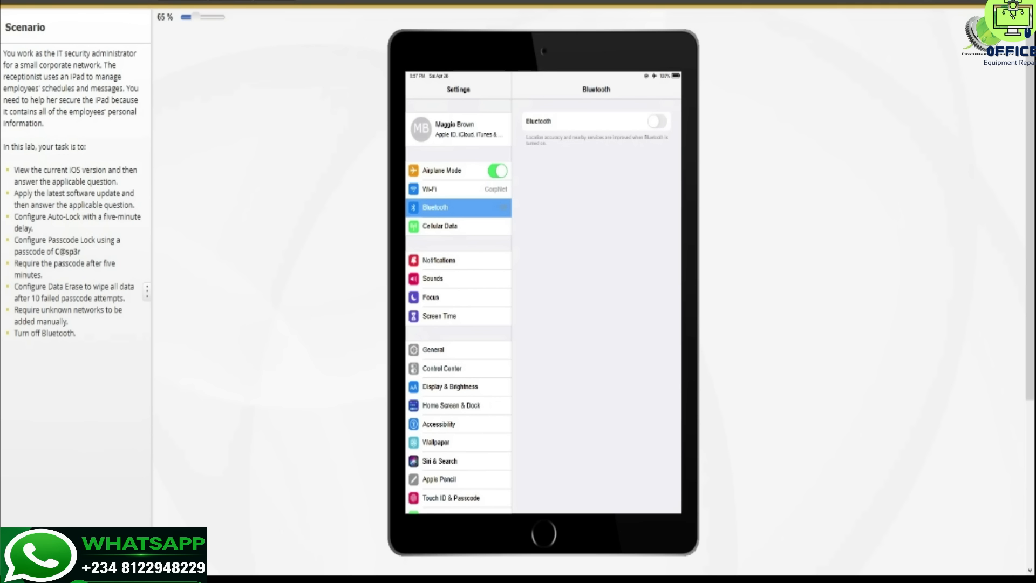
left_click(963, 3)
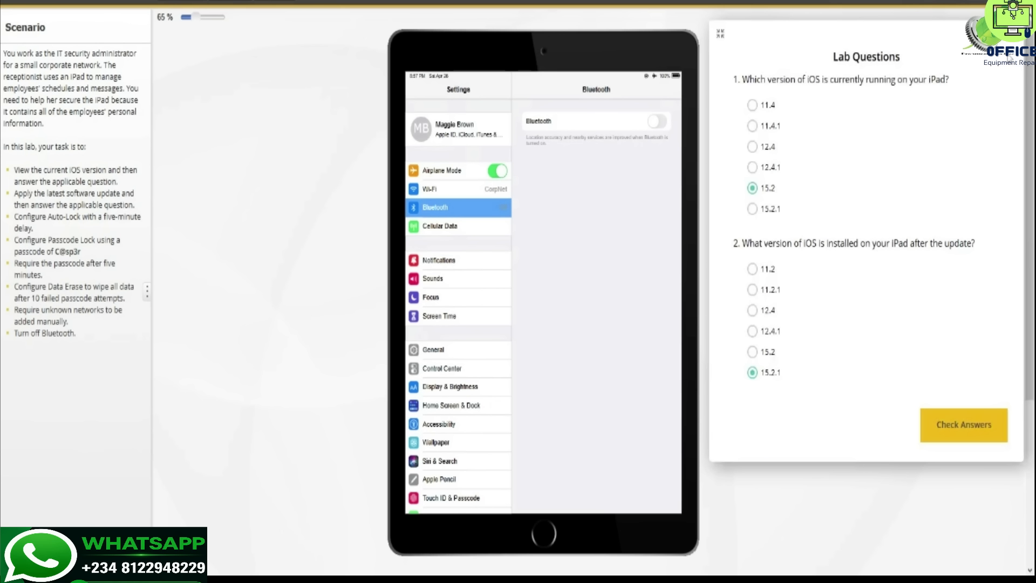
- Check answers and score the lab, then close the 8/8 (100%) Lab Report
left_click(963, 425)
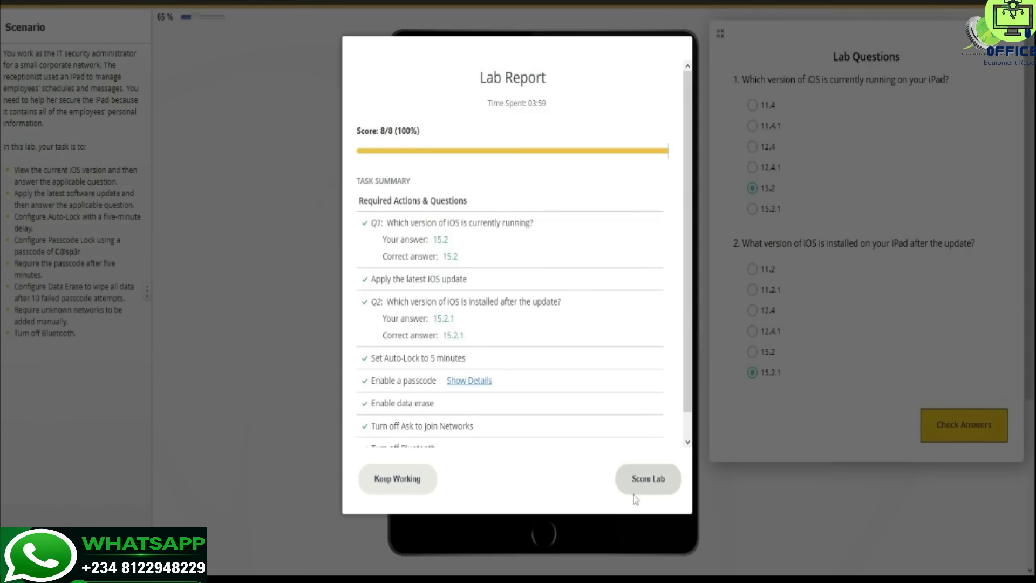
left_click(650, 482)
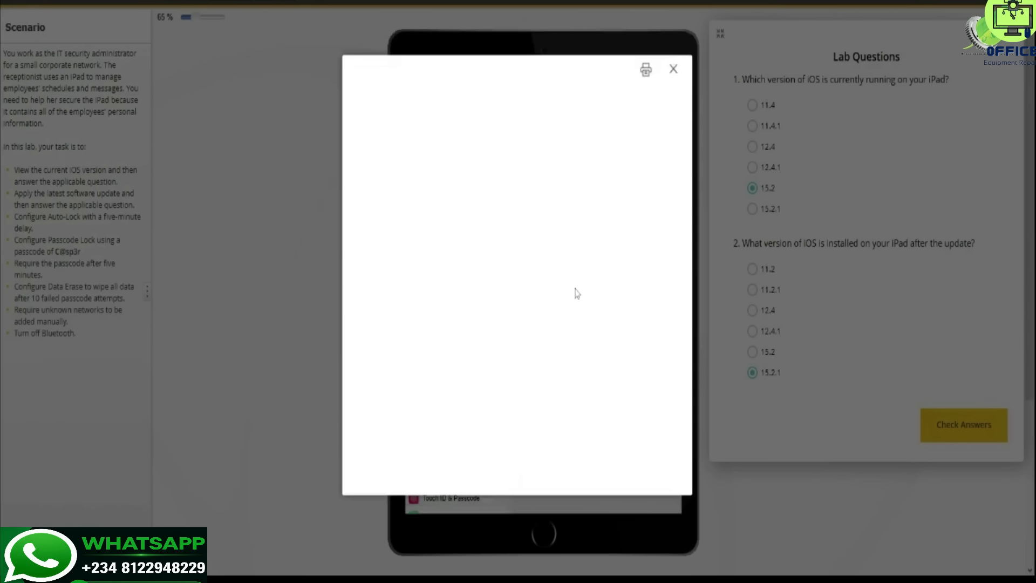
left_click(674, 68)
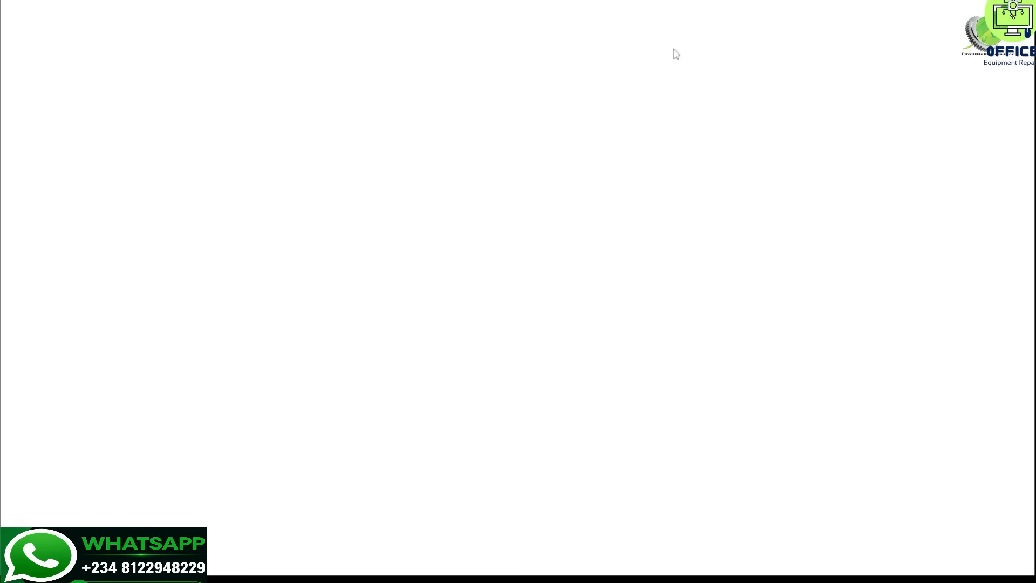